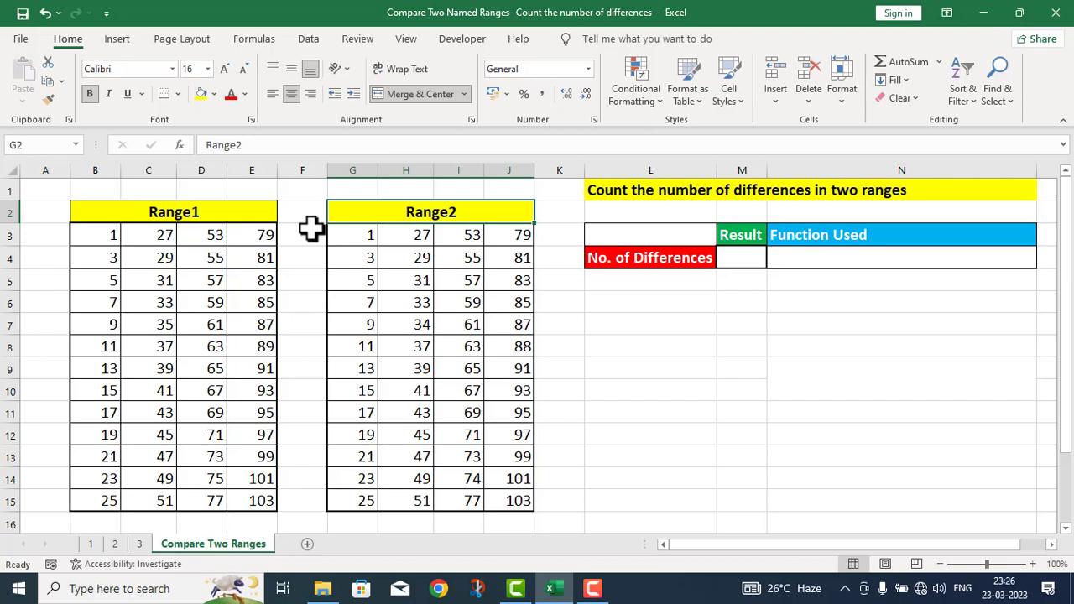
Step: Define the name Range1 for the left table's cells B3:E15 via Formulas > Define Name
{"action": "left_click_drag", "start_coordinate": [98, 234], "coordinate": [264, 504]}
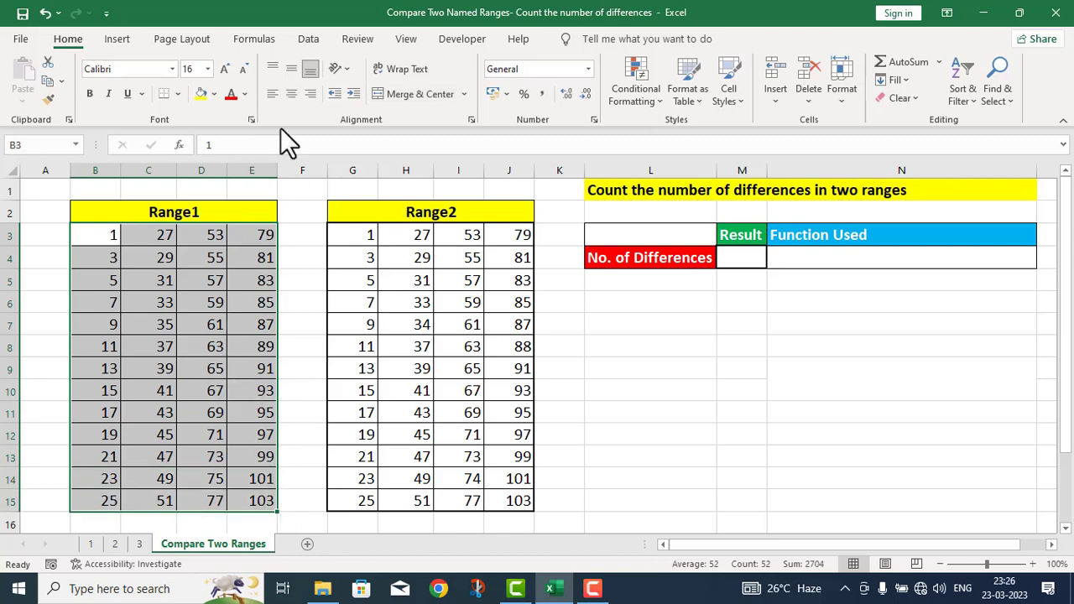
{"action": "left_click", "coordinate": [252, 42]}
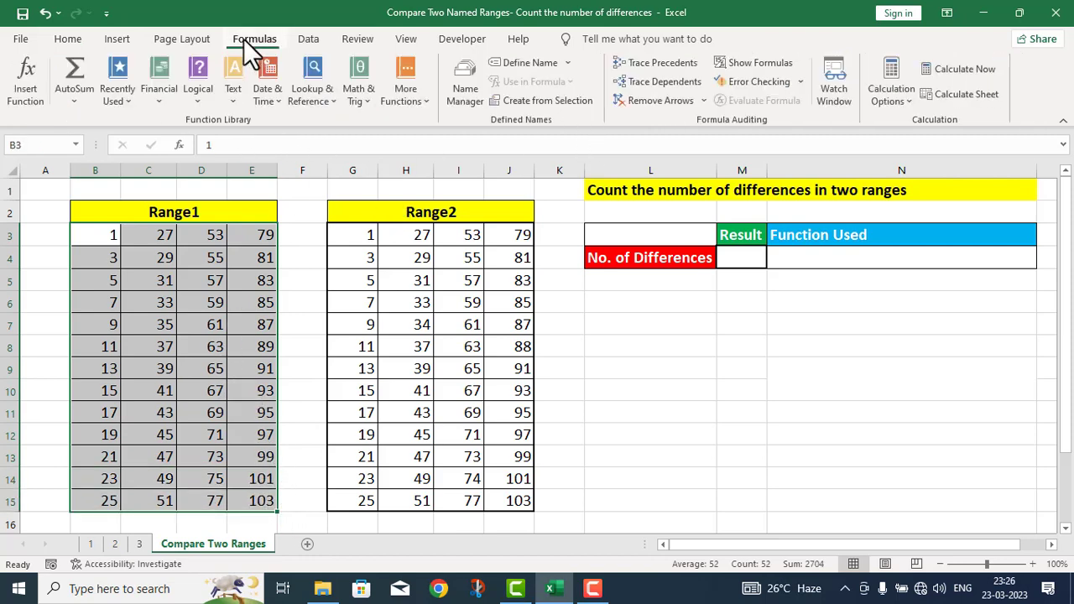
{"action": "left_click", "coordinate": [569, 62]}
{"action": "left_click", "coordinate": [570, 86]}
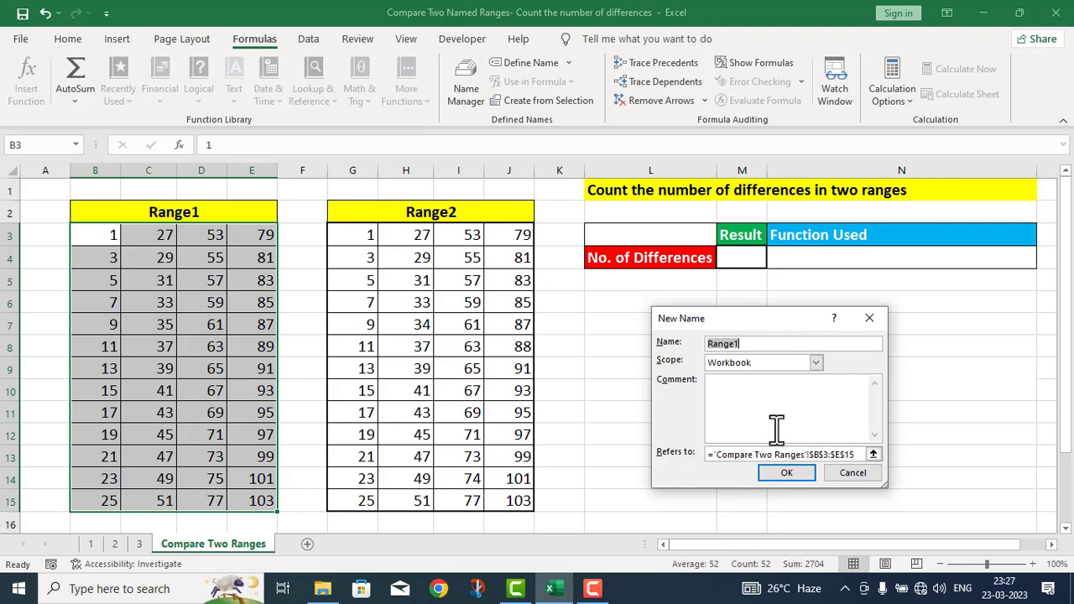
{"action": "left_click", "coordinate": [776, 473]}
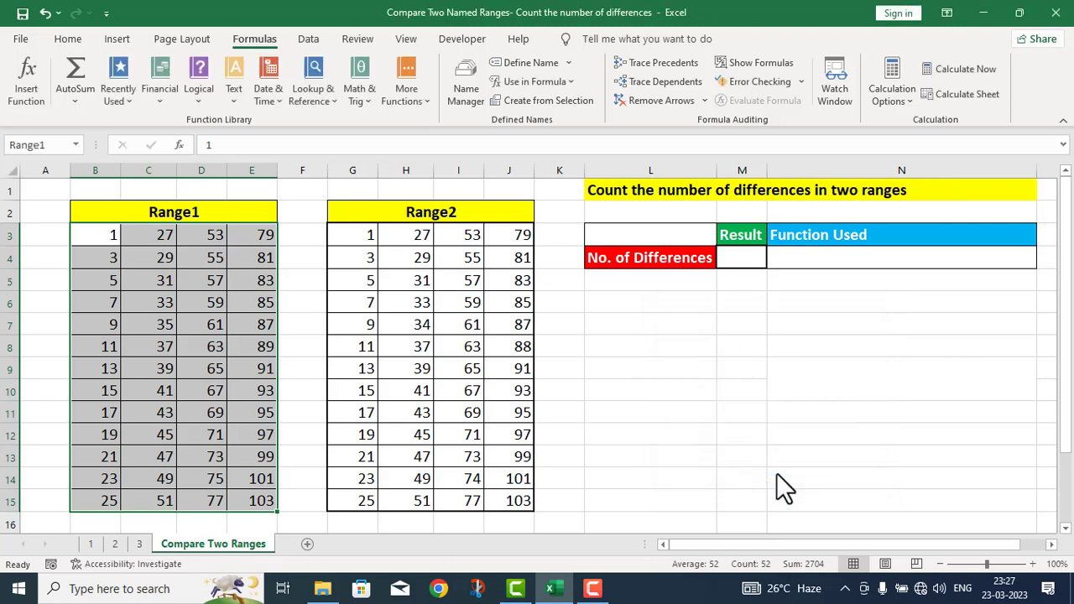
{"action": "left_click", "coordinate": [294, 256]}
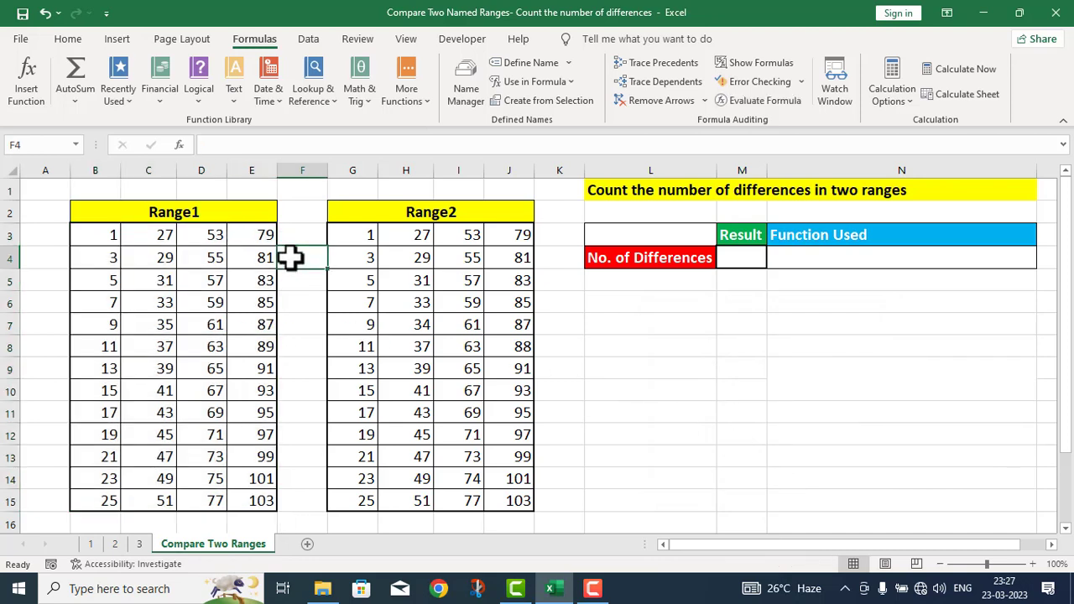
Step: Define the name Range2 for the right table's cells G3:J15
{"action": "left_click_drag", "start_coordinate": [91, 235], "coordinate": [246, 497]}
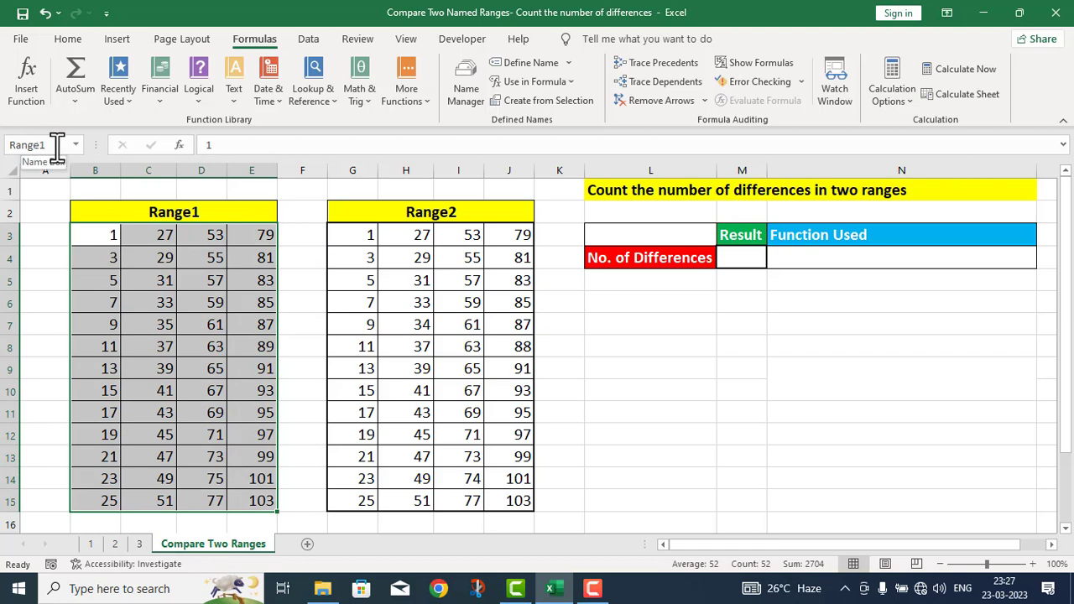
{"action": "left_click", "coordinate": [629, 363]}
{"action": "left_click_drag", "start_coordinate": [354, 237], "coordinate": [496, 492]}
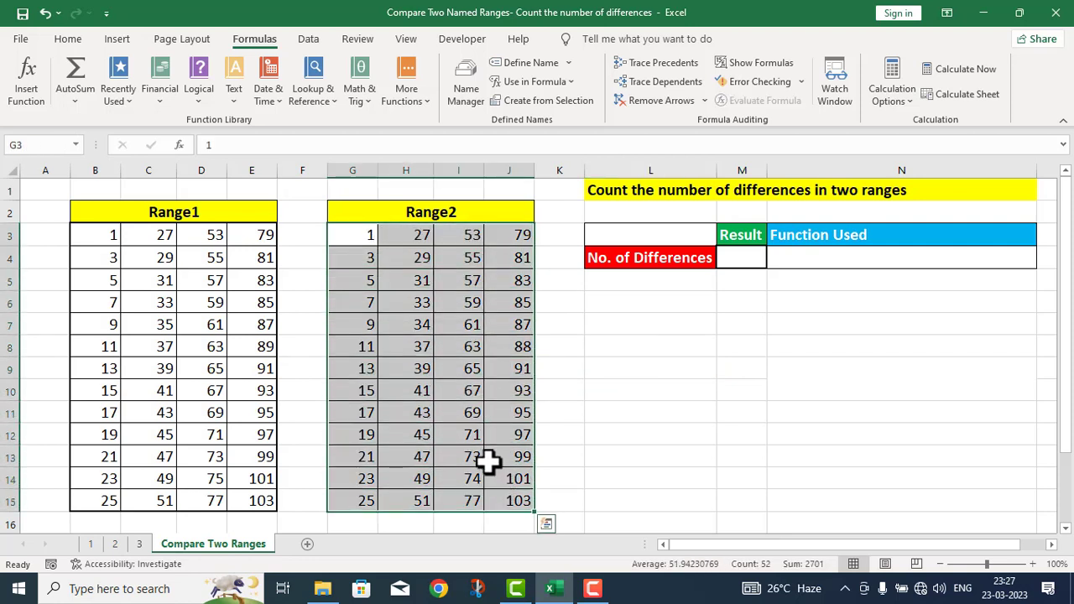
{"action": "left_click", "coordinate": [567, 63]}
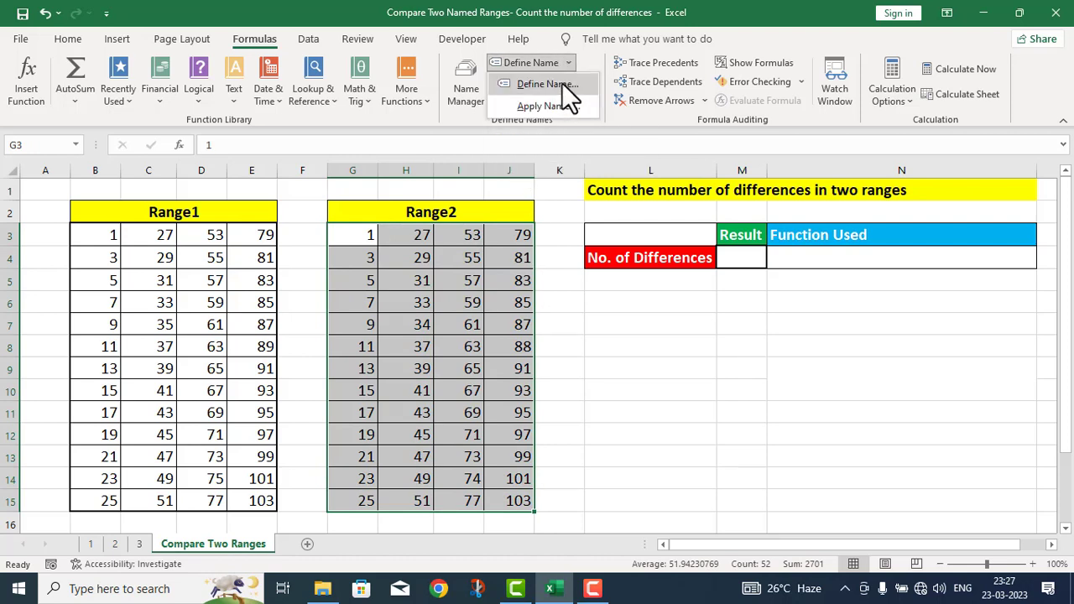
{"action": "left_click", "coordinate": [562, 85]}
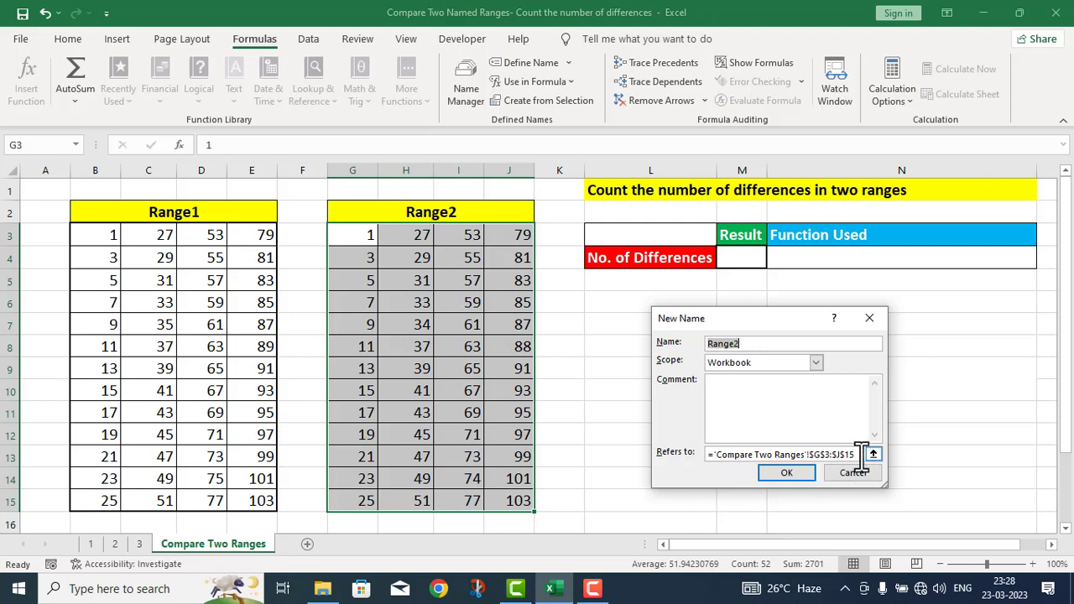
{"action": "left_click", "coordinate": [787, 473]}
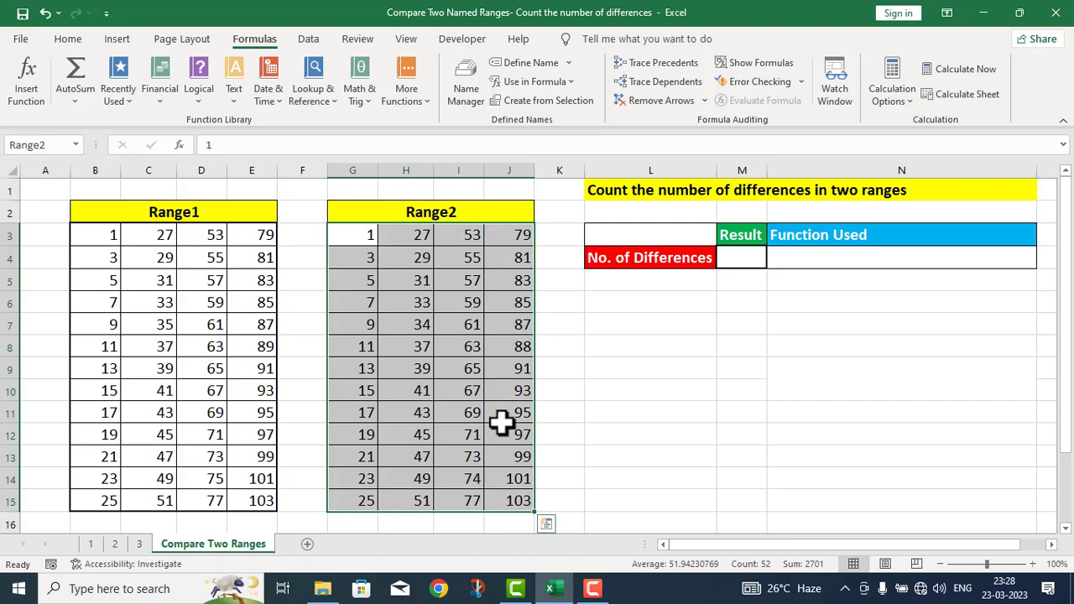
Step: Confirm Range1 and Range2 appear in the Name Box list, then select M4
{"action": "left_click", "coordinate": [75, 143]}
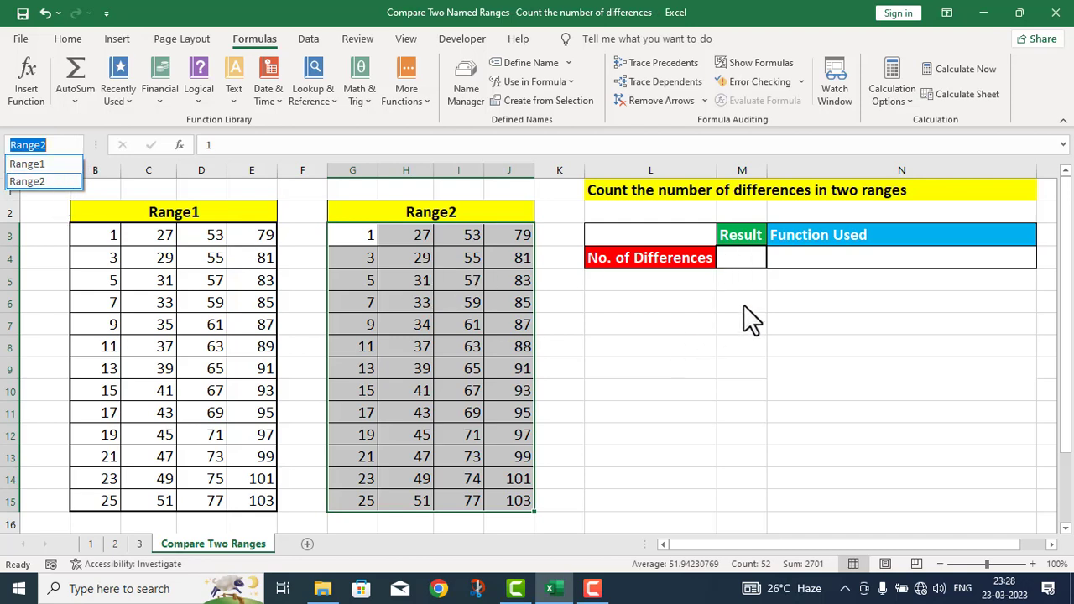
{"action": "left_click", "coordinate": [721, 255]}
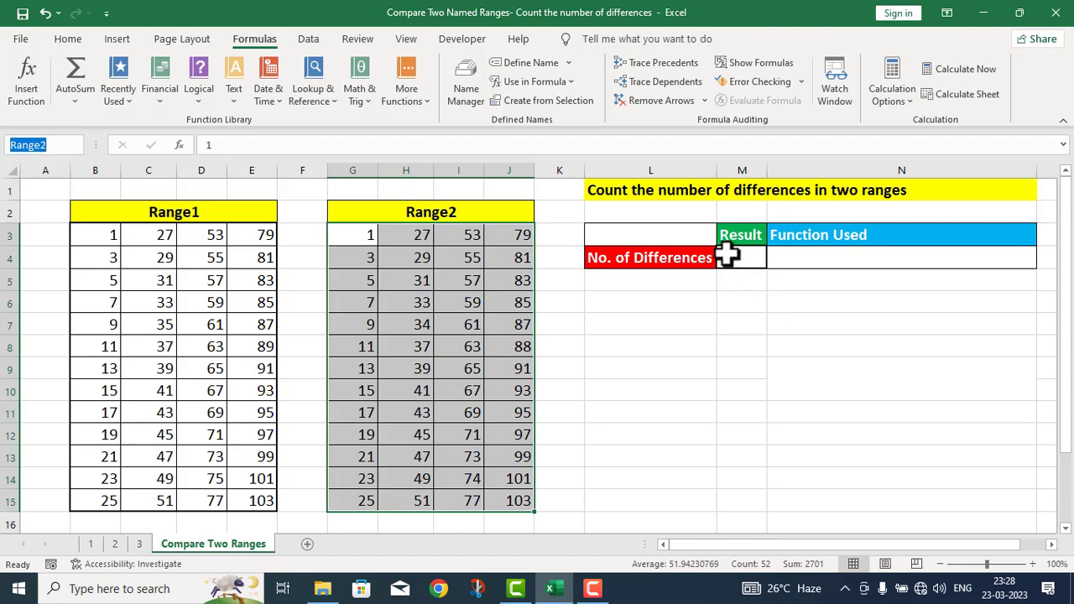
{"action": "left_click", "coordinate": [722, 259]}
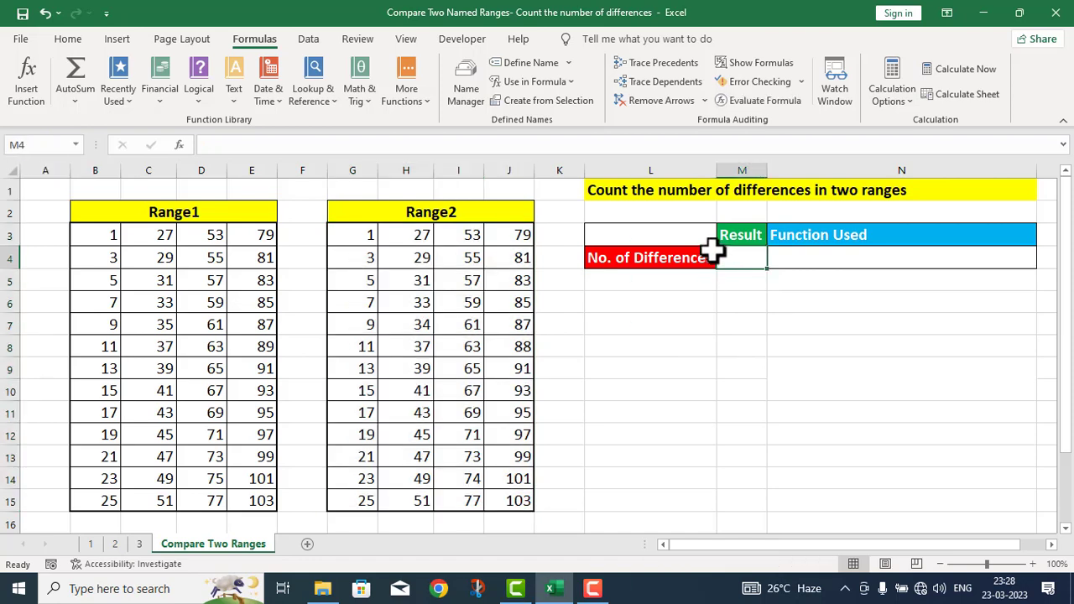
Step: In M4, start =SUM(IF( and insert Range1=Range2 from the name suggestions
{"action": "type", "text": "=SUM"}
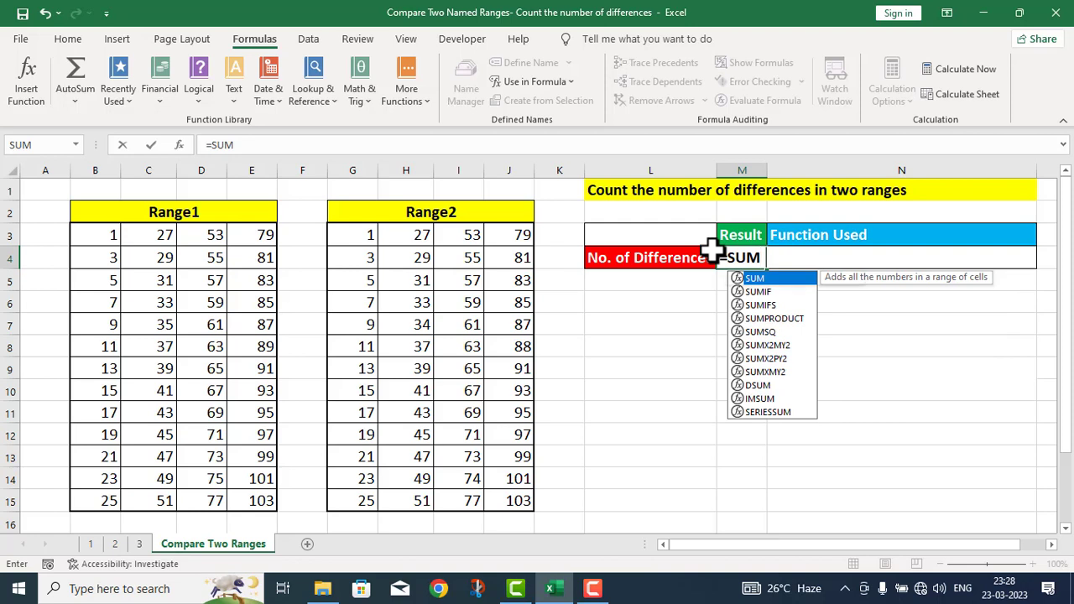
{"action": "type", "text": "("}
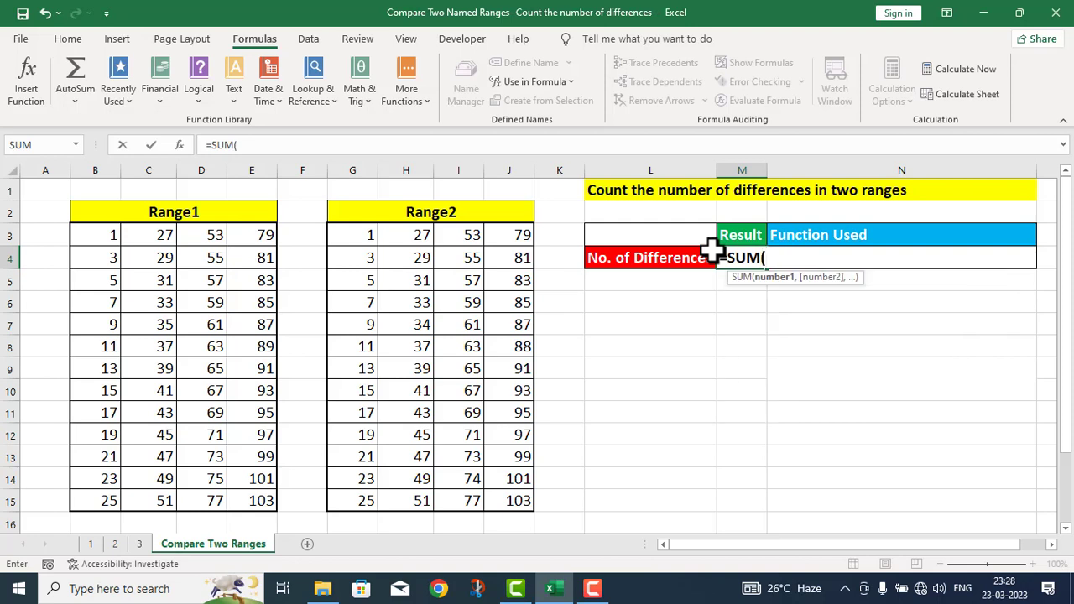
{"action": "type", "text": "IF"}
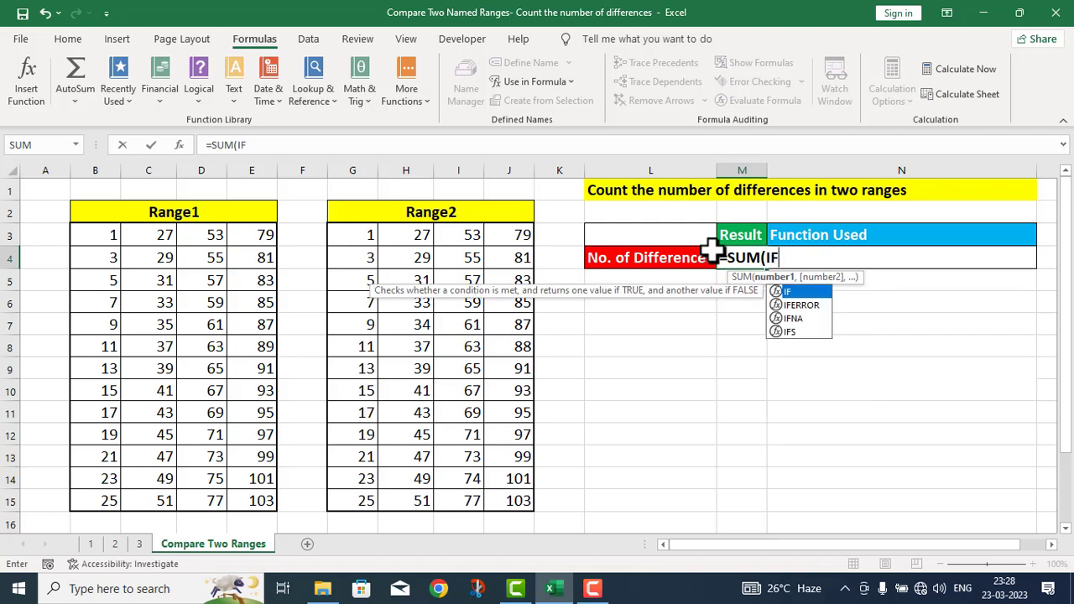
{"action": "type", "text": "("}
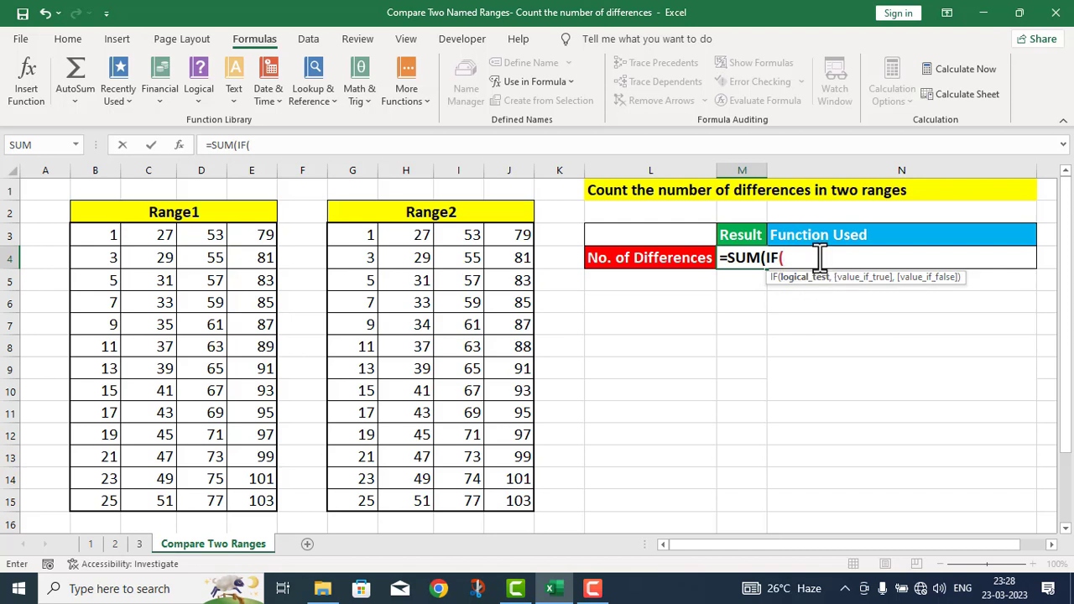
{"action": "type", "text": "Ra"}
{"action": "type", "text": "n"}
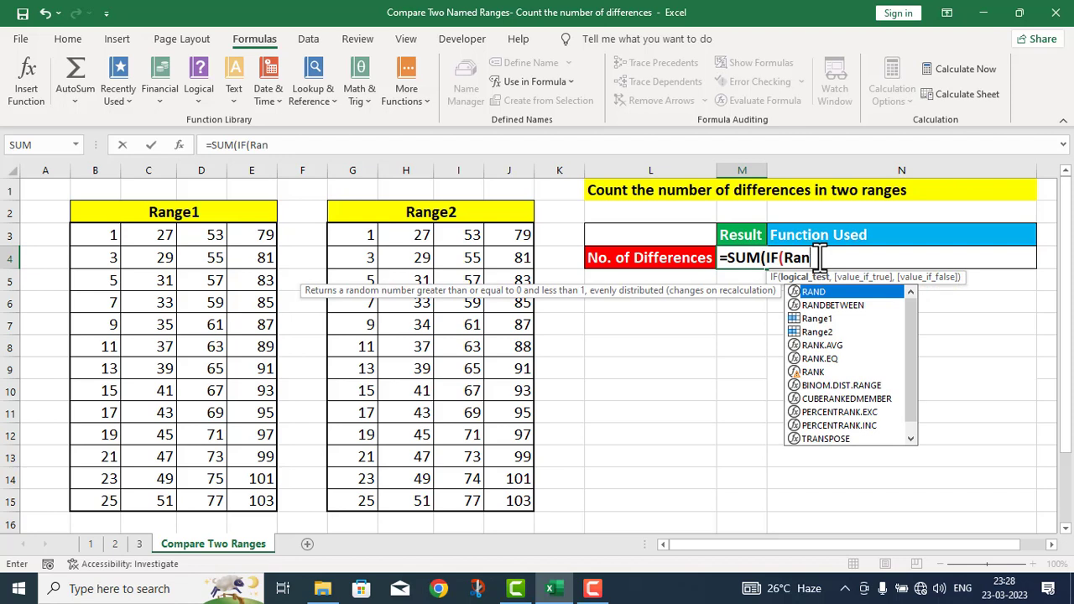
{"action": "type", "text": "g"}
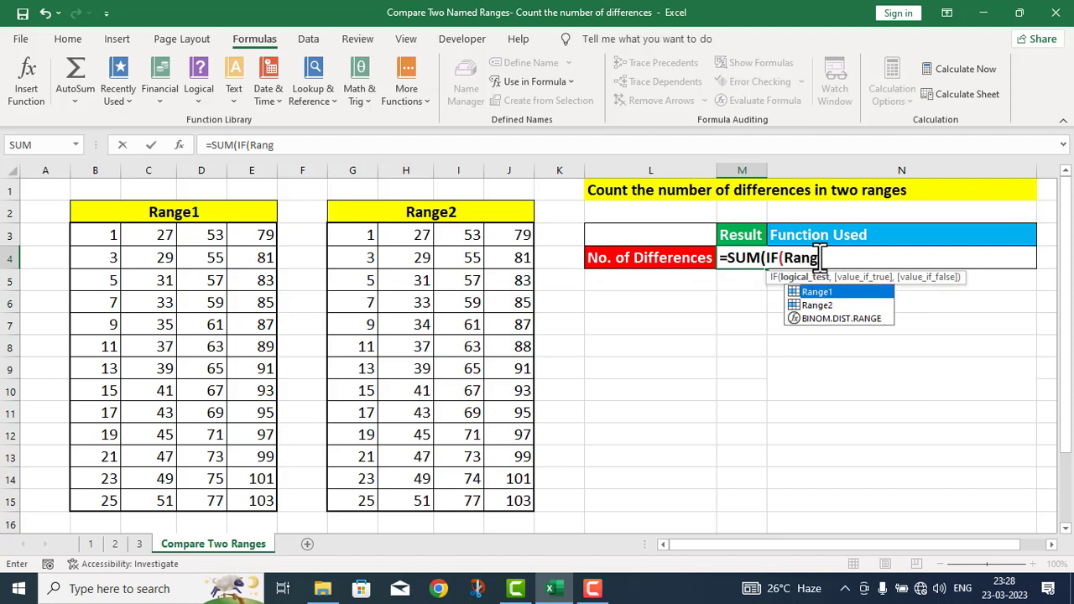
{"action": "double_click", "coordinate": [839, 291]}
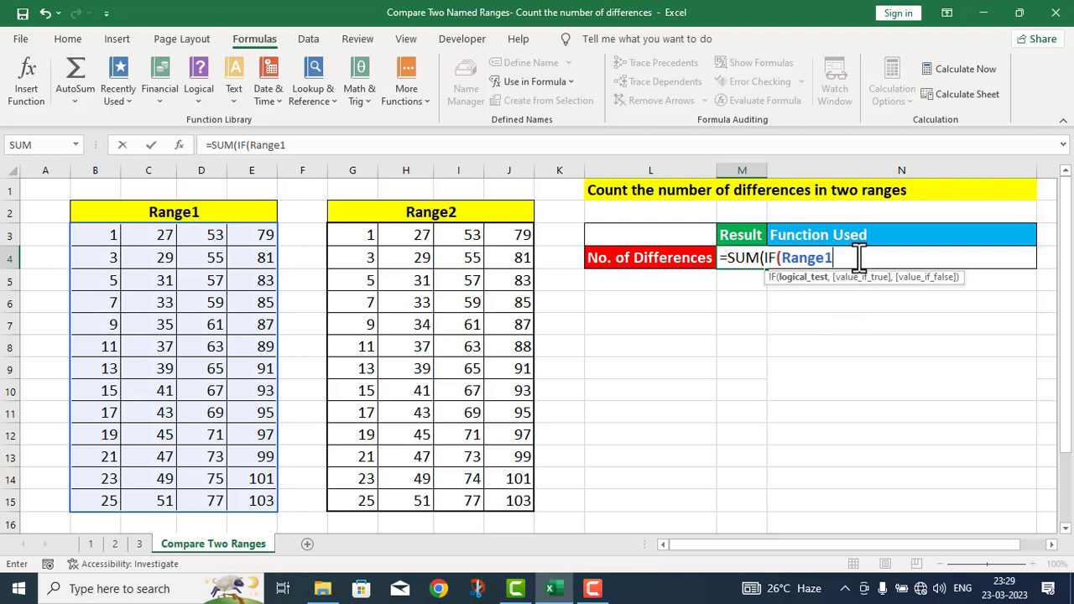
{"action": "type", "text": "=RAN"}
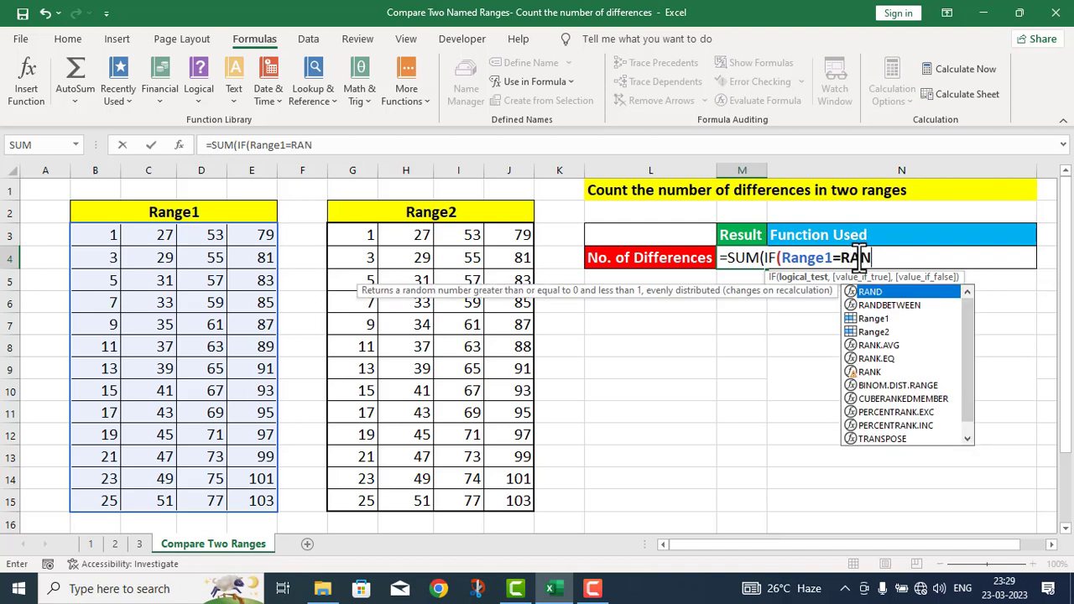
{"action": "type", "text": "G"}
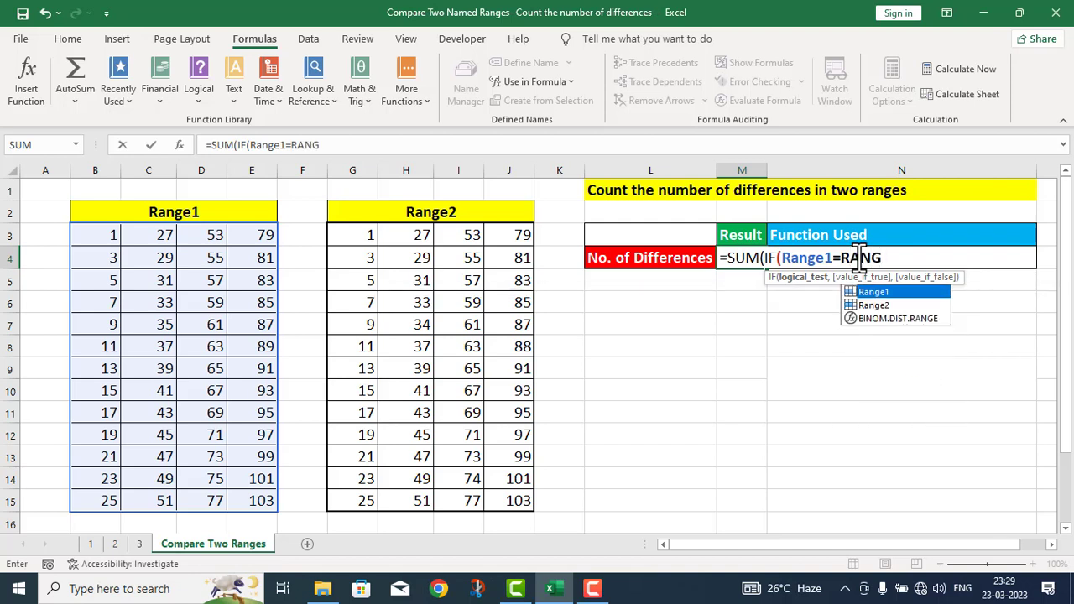
{"action": "left_click", "coordinate": [874, 306]}
{"action": "double_click", "coordinate": [875, 306]}
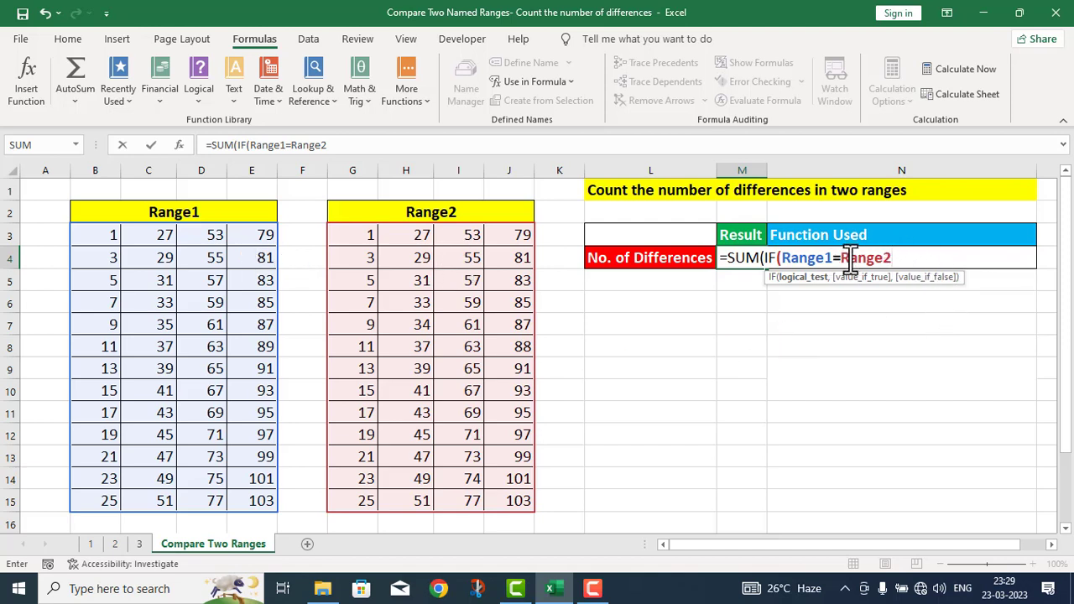
Step: Finish the formula with ,0,1 and the two closing parentheses
{"action": "type", "text": ","}
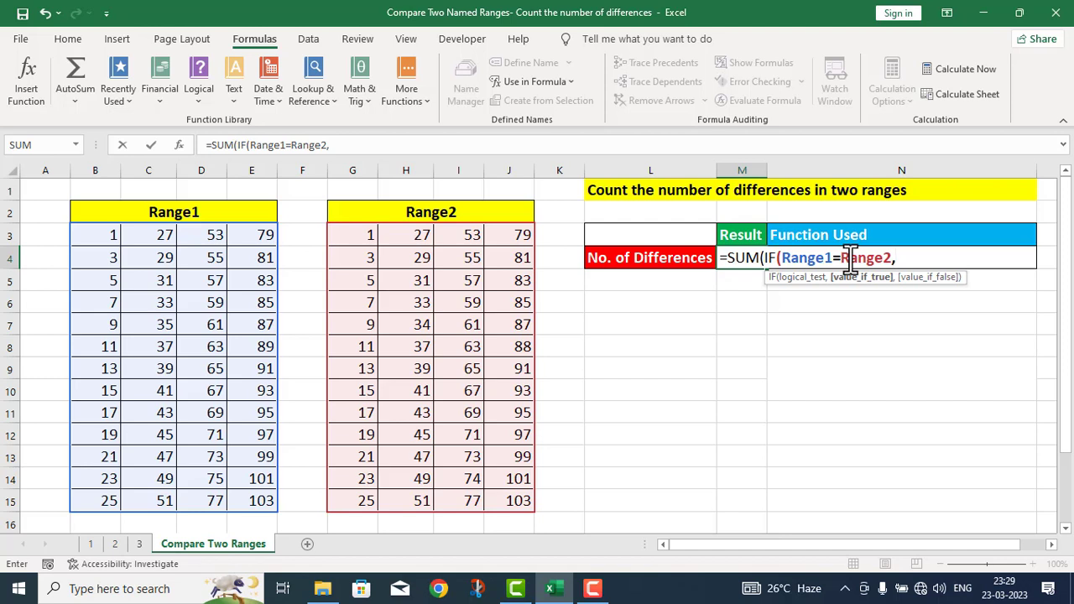
{"action": "type", "text": "0"}
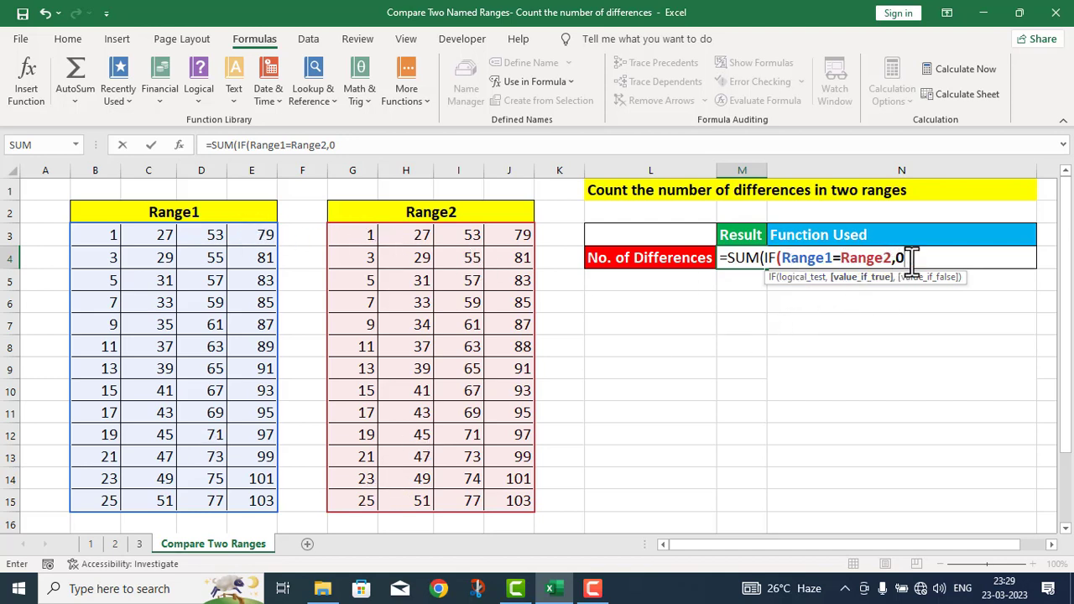
{"action": "type", "text": ",1"}
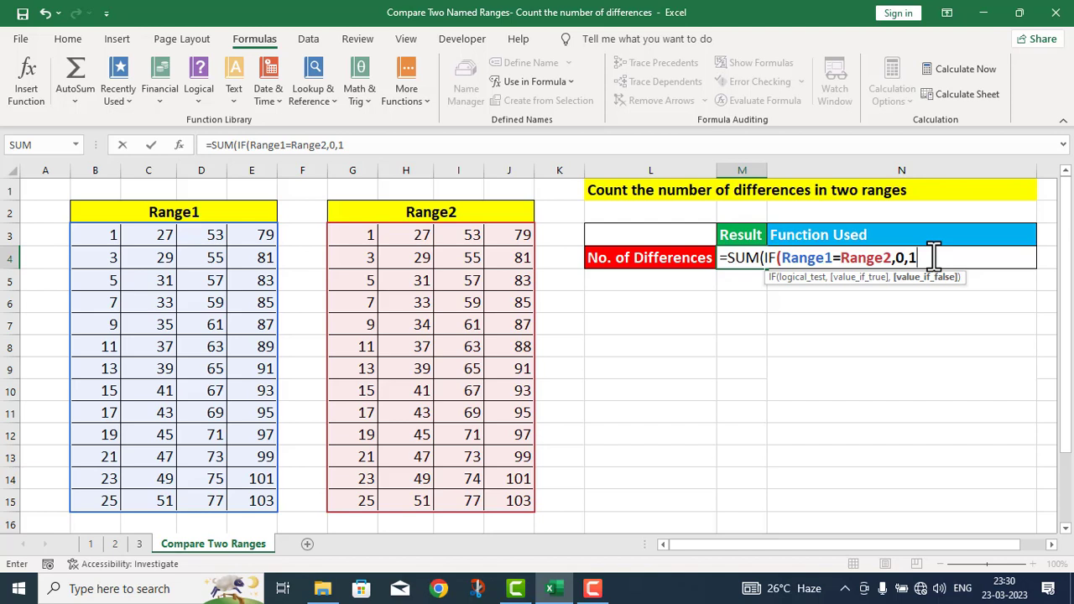
{"action": "type", "text": ")"}
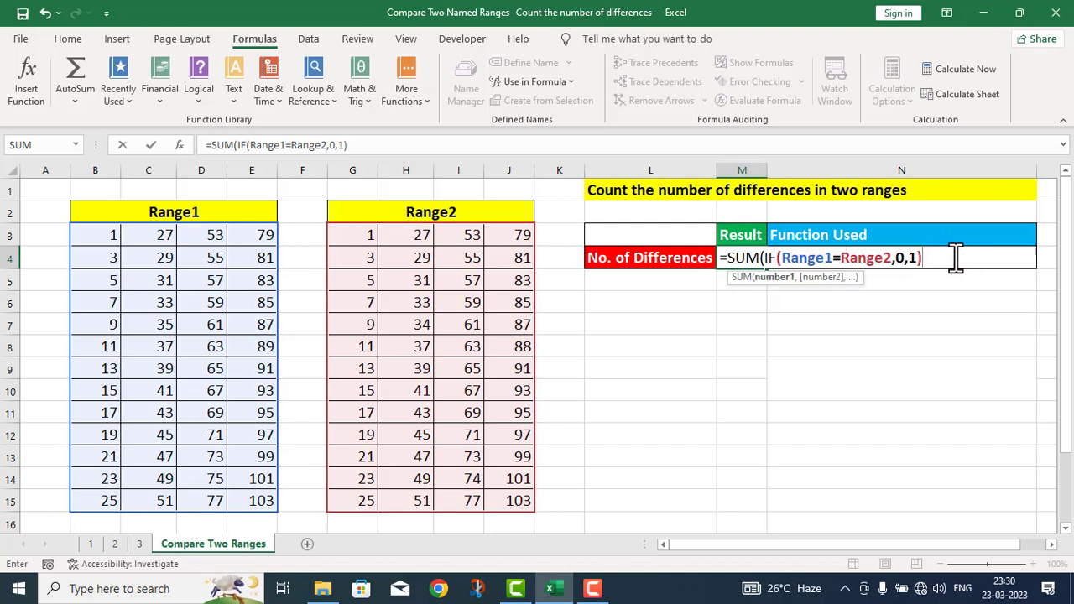
{"action": "type", "text": ")"}
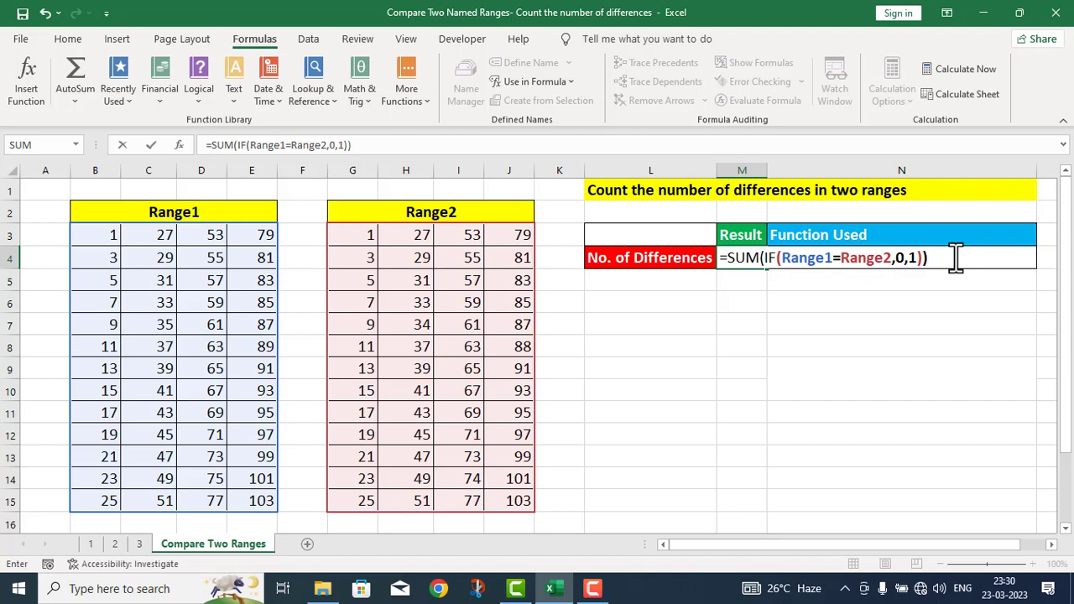
{"action": "key", "text": "F2"}
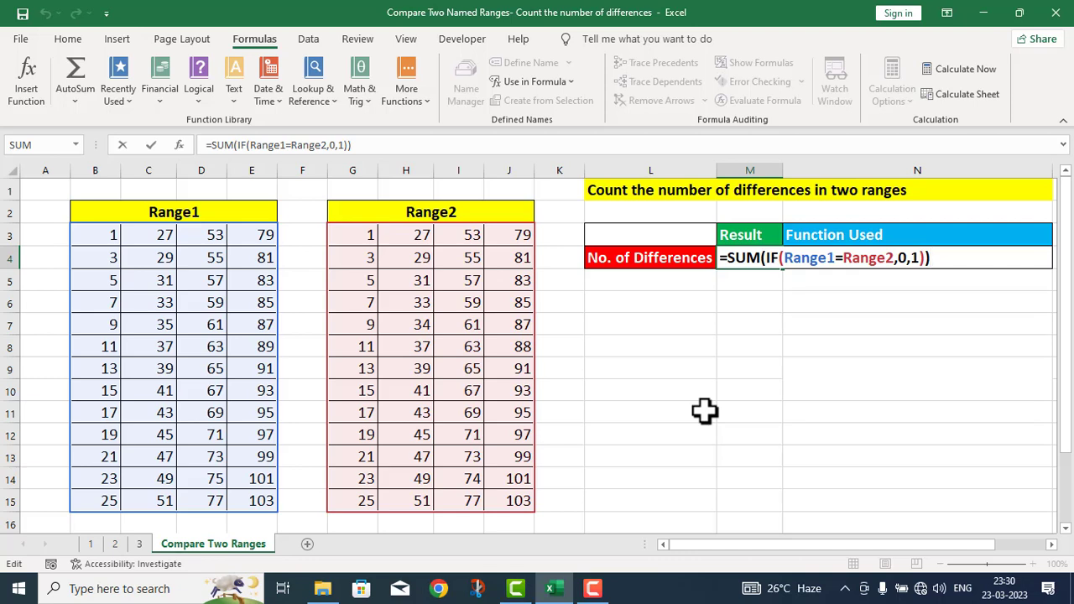
Step: Commit {=SUM(IF(Range1=Range2,0,1))} as an array formula so M4 returns 3
{"action": "key", "text": "ctrl+shift+Return"}
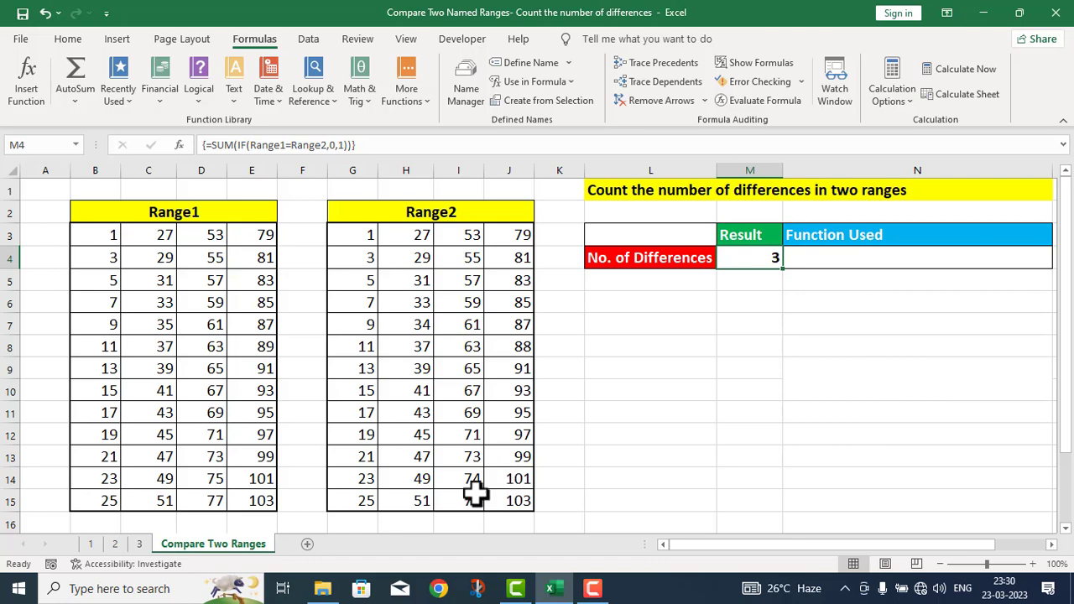
Step: Fill the differing cells J8 (88), H7 (34) and I14 (74) yellow, then select M4
{"action": "left_click", "coordinate": [518, 351]}
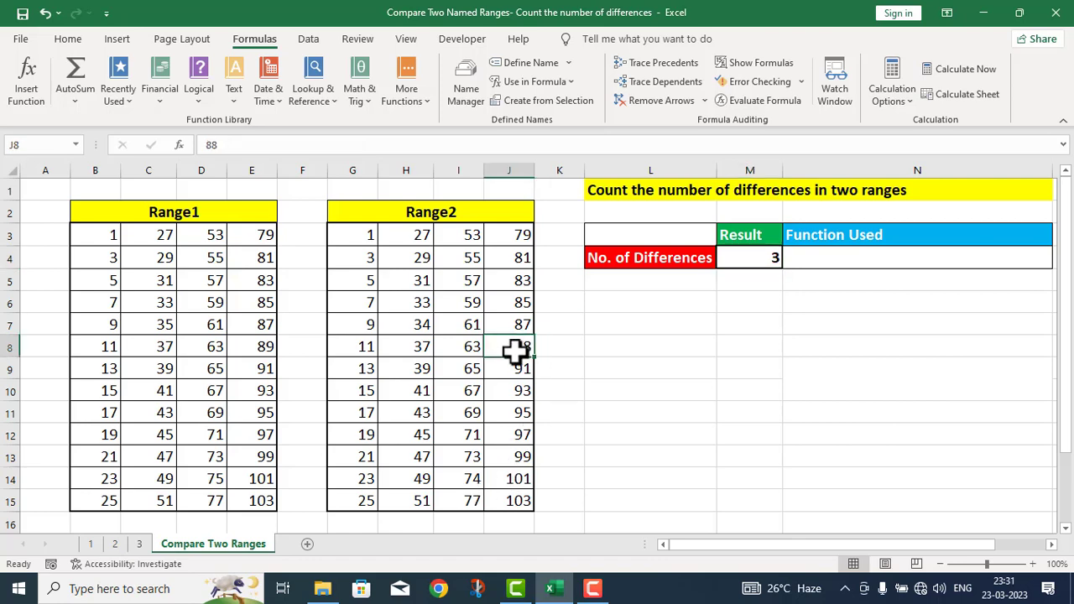
{"action": "left_click", "coordinate": [68, 39]}
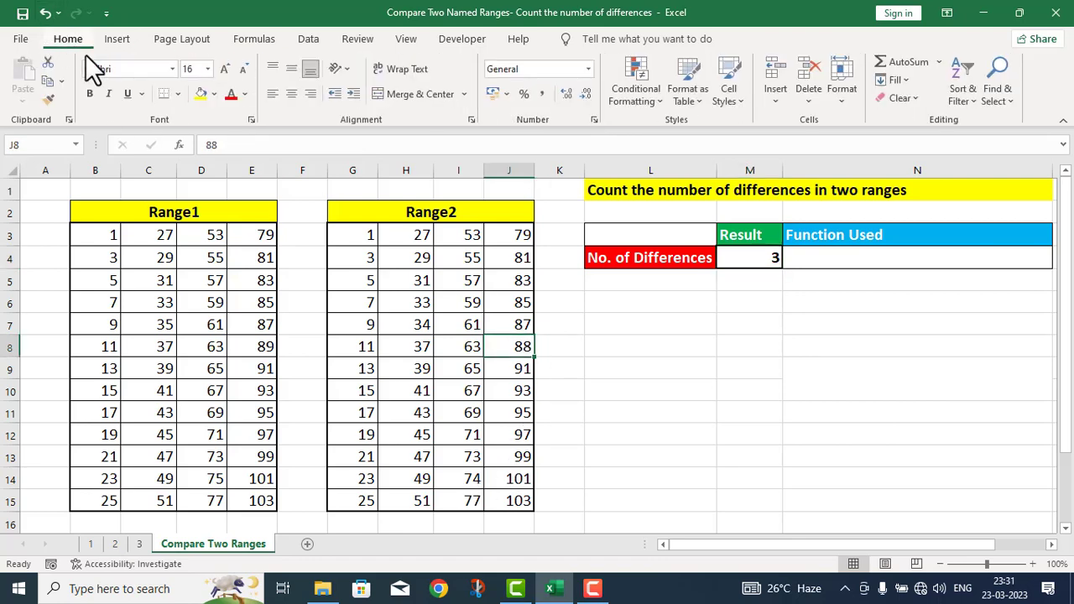
{"action": "left_click", "coordinate": [202, 98]}
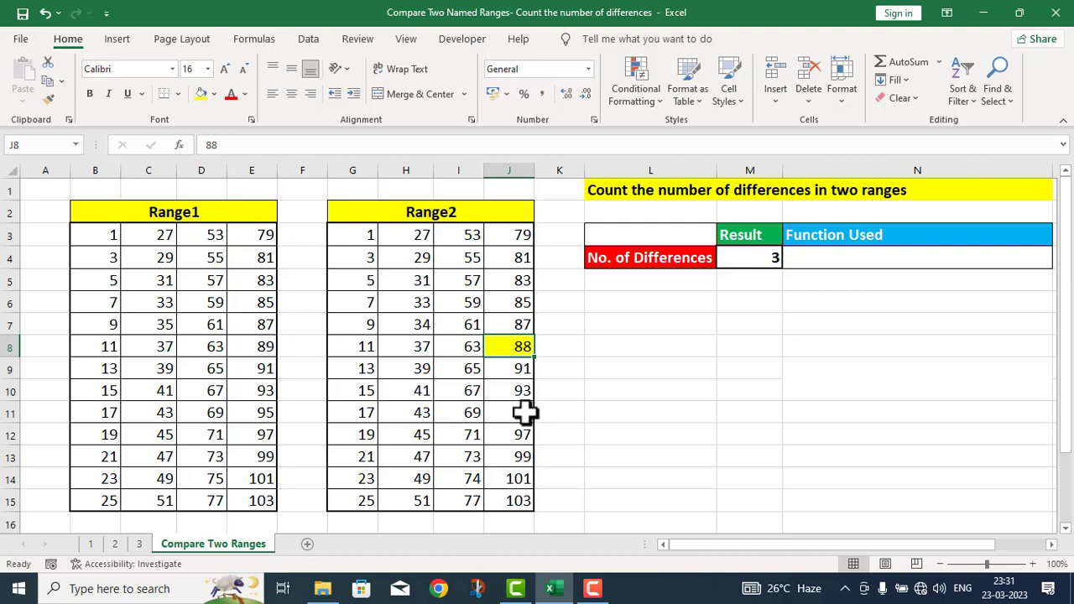
{"action": "left_click", "coordinate": [421, 323]}
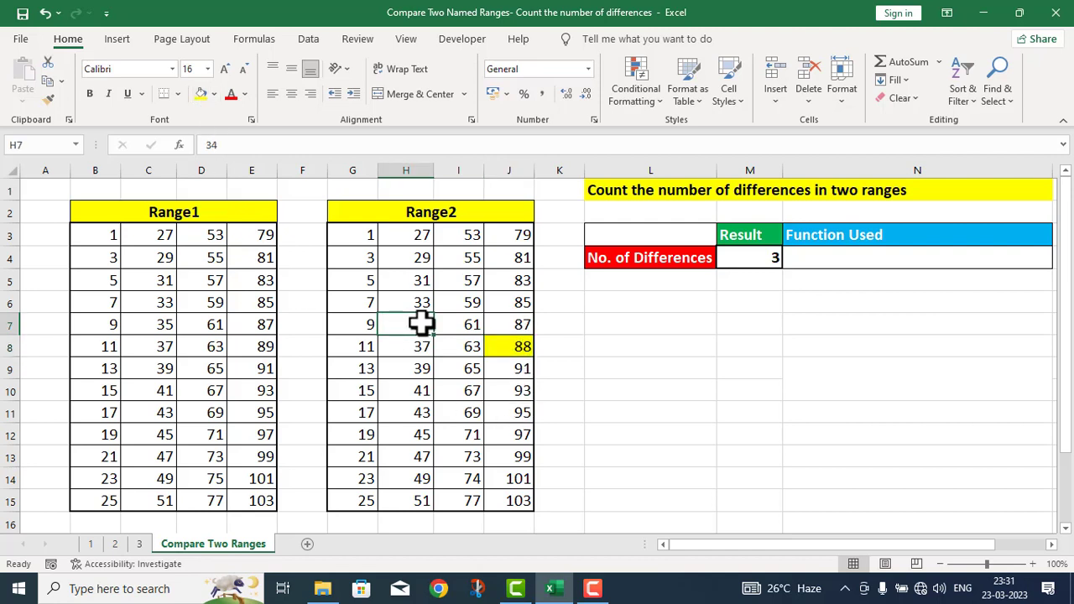
{"action": "left_click", "coordinate": [203, 91]}
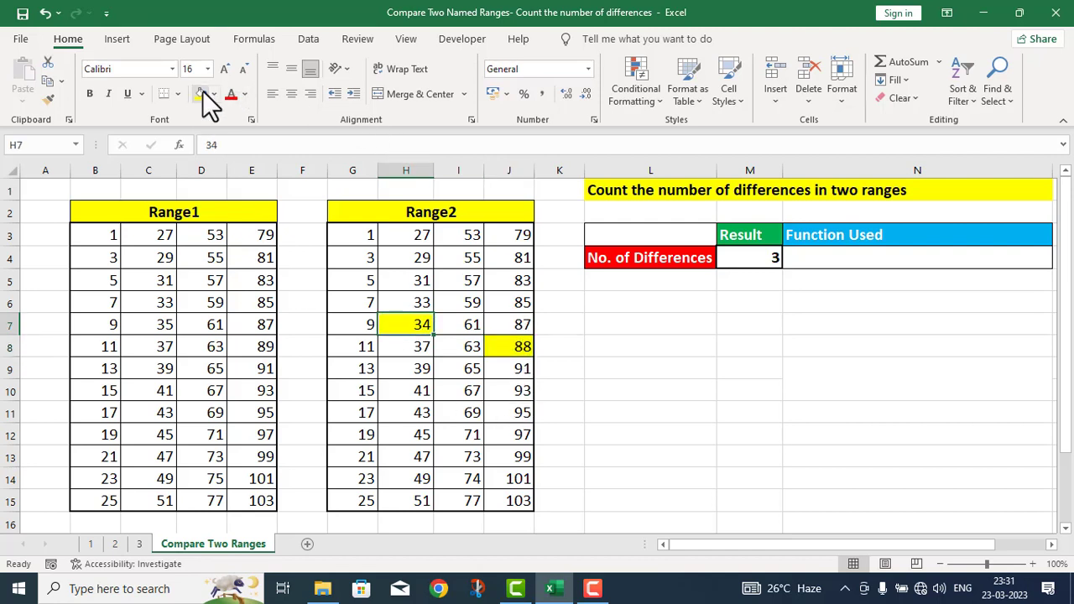
{"action": "left_click", "coordinate": [472, 478]}
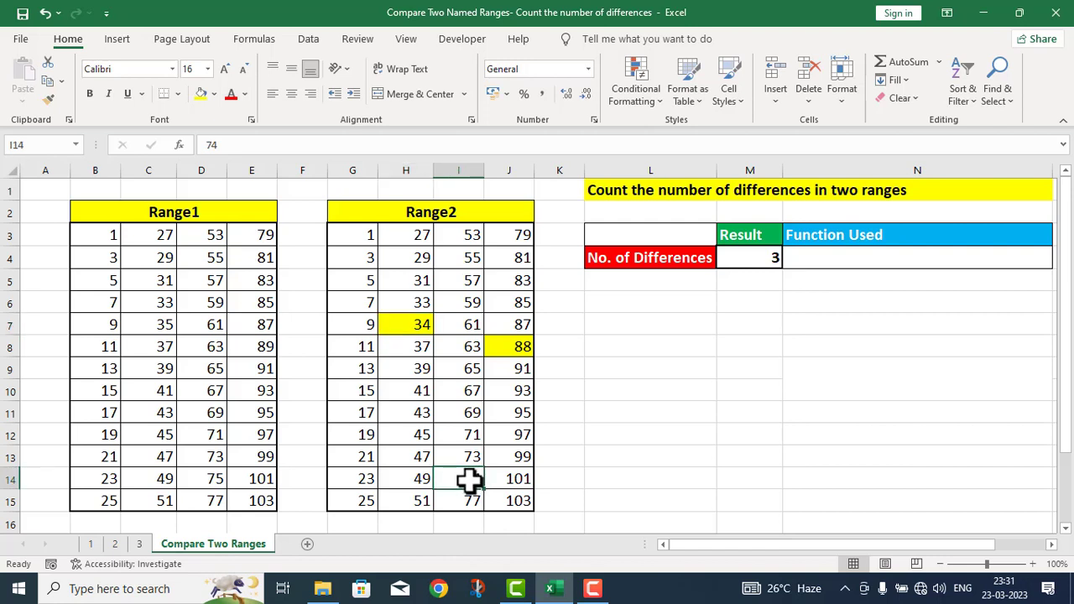
{"action": "left_click", "coordinate": [203, 92]}
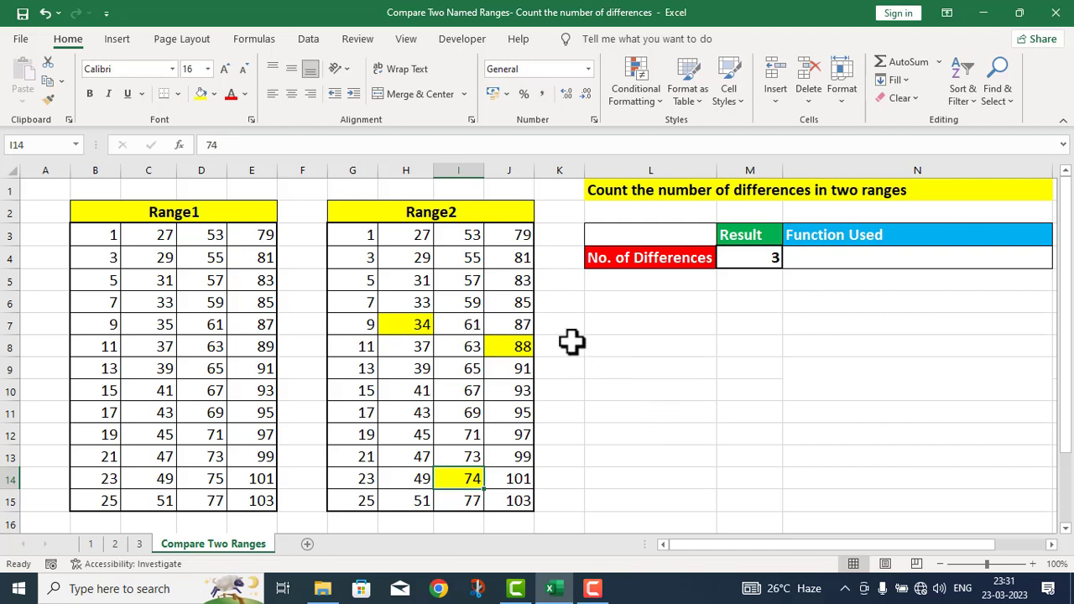
{"action": "left_click", "coordinate": [745, 259]}
Step: Copy M4's formula text from the formula bar and paste it into N4
{"action": "left_click_drag", "start_coordinate": [394, 145], "coordinate": [201, 144]}
{"action": "key", "text": "ctrl+c"}
{"action": "key", "text": "Escape"}
{"action": "key", "text": "Right"}
{"action": "key", "text": "F2"}
{"action": "key", "text": "ctrl+v"}
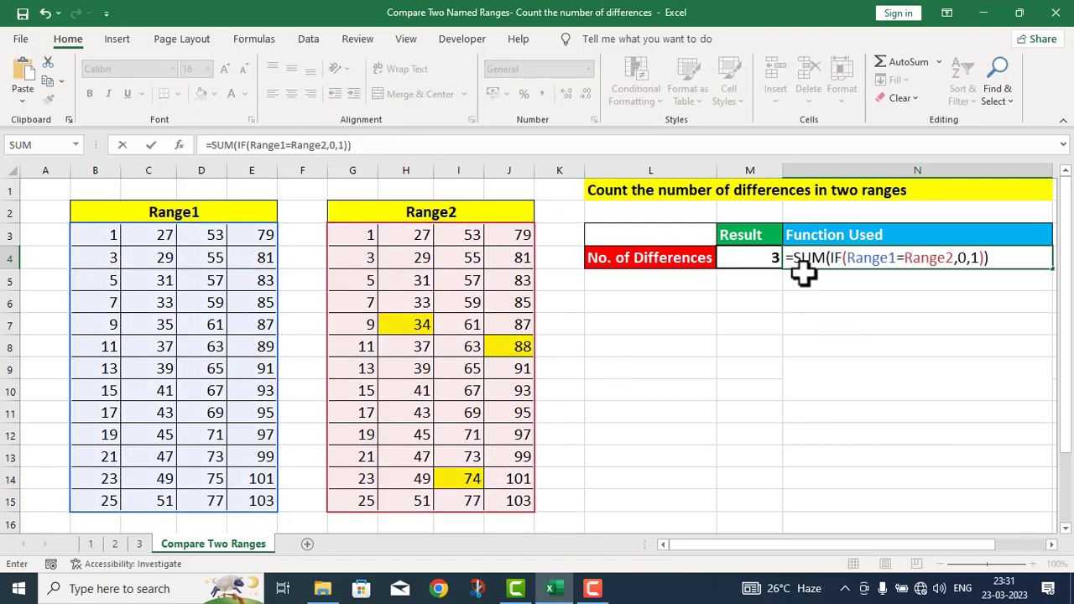
Step: Prefix N4's formula with an apostrophe so it displays as plain text
{"action": "left_click", "coordinate": [790, 258]}
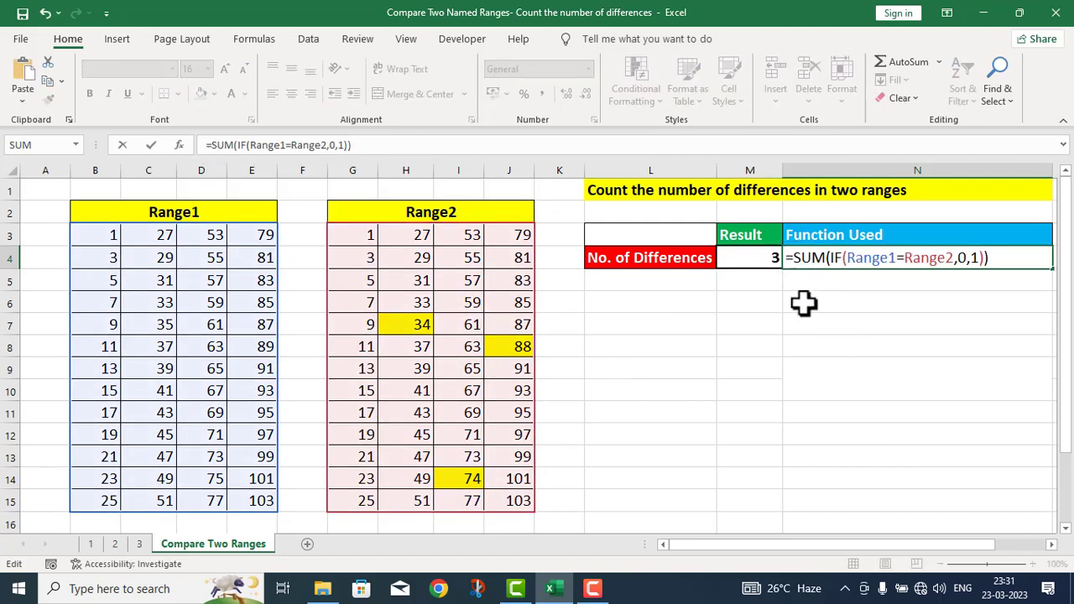
{"action": "type", "text": "'"}
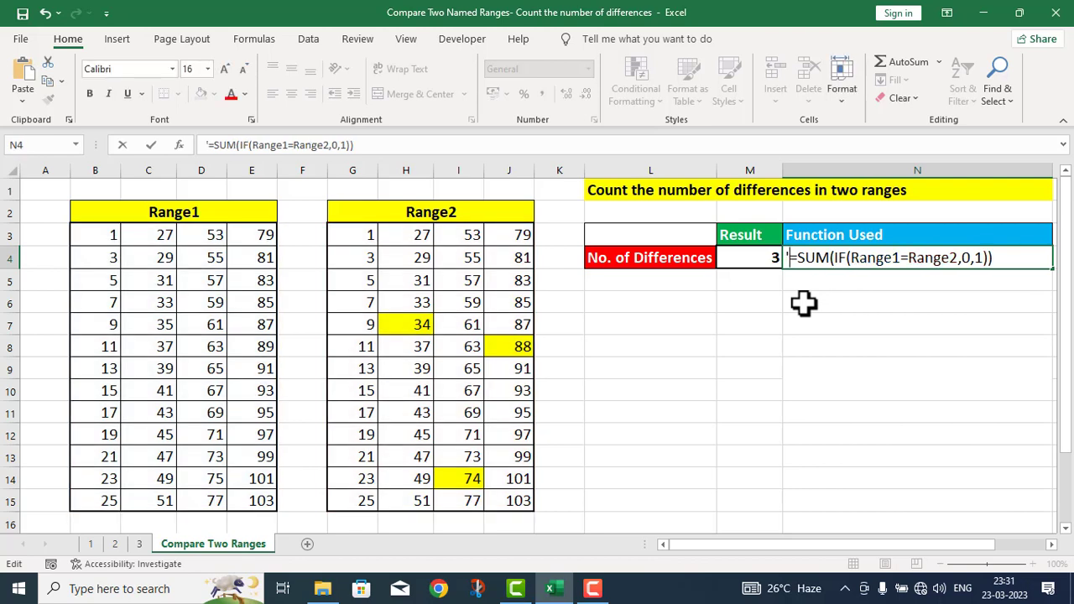
{"action": "left_click", "coordinate": [758, 352]}
{"action": "key", "text": "Up"}
Step: Label M7 'Note' and select N7:N8 for the first Ctrl+Shift+Enter note
{"action": "type", "text": "Note"}
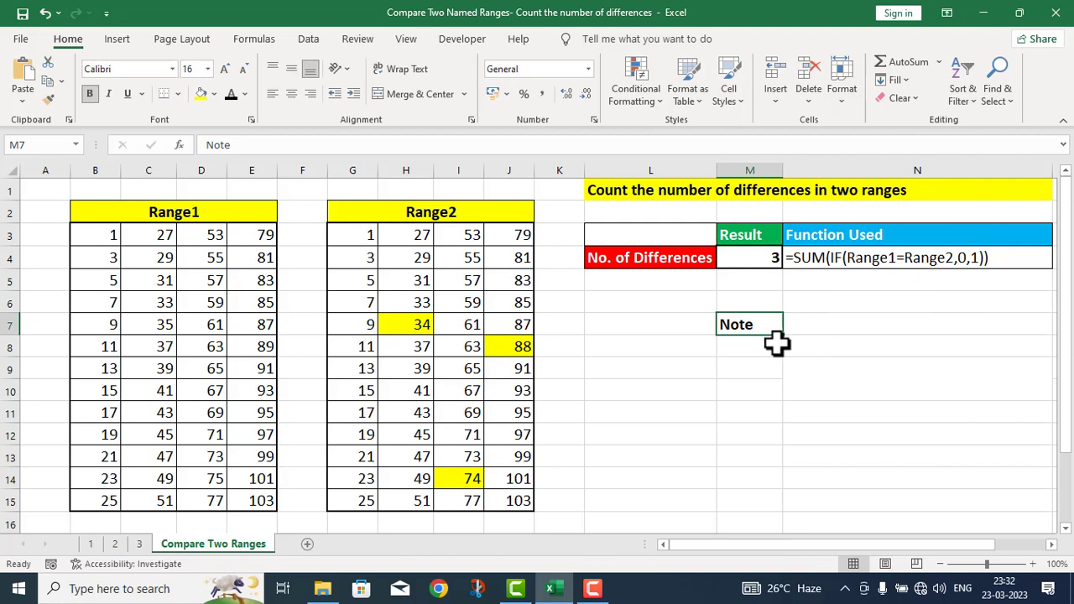
{"action": "key", "text": "Tab"}
{"action": "left_click_drag", "start_coordinate": [800, 324], "coordinate": [804, 343]}
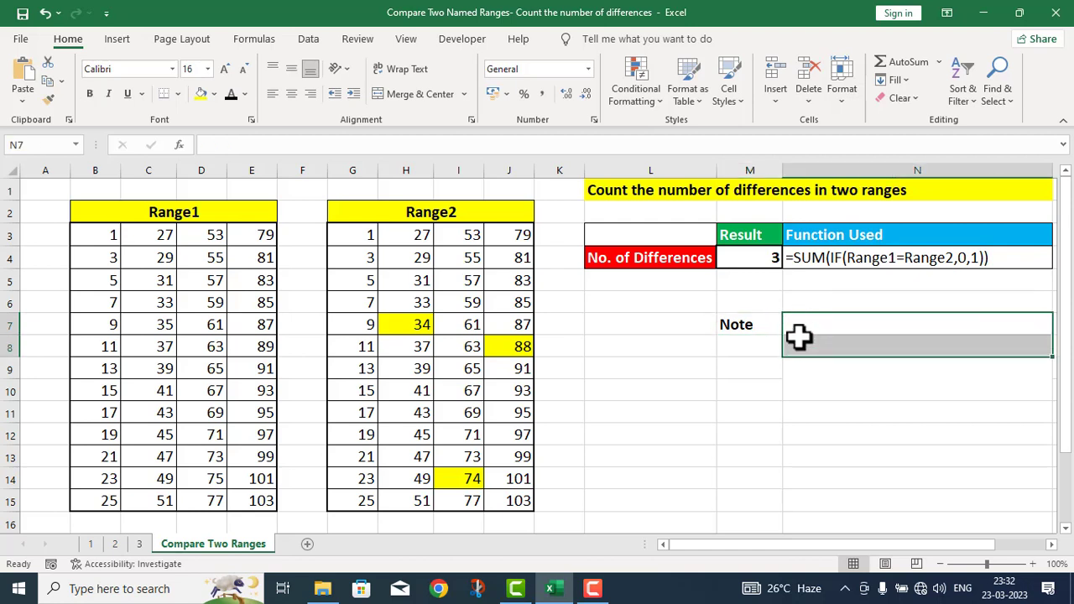
{"action": "left_click", "coordinate": [779, 381]}
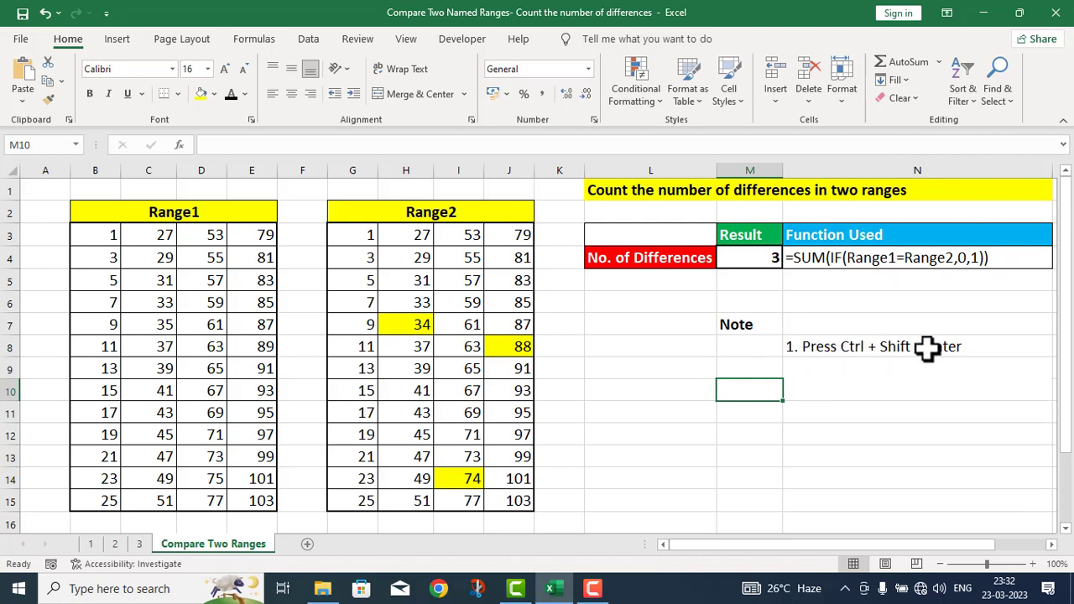
{"action": "double_click", "coordinate": [772, 260]}
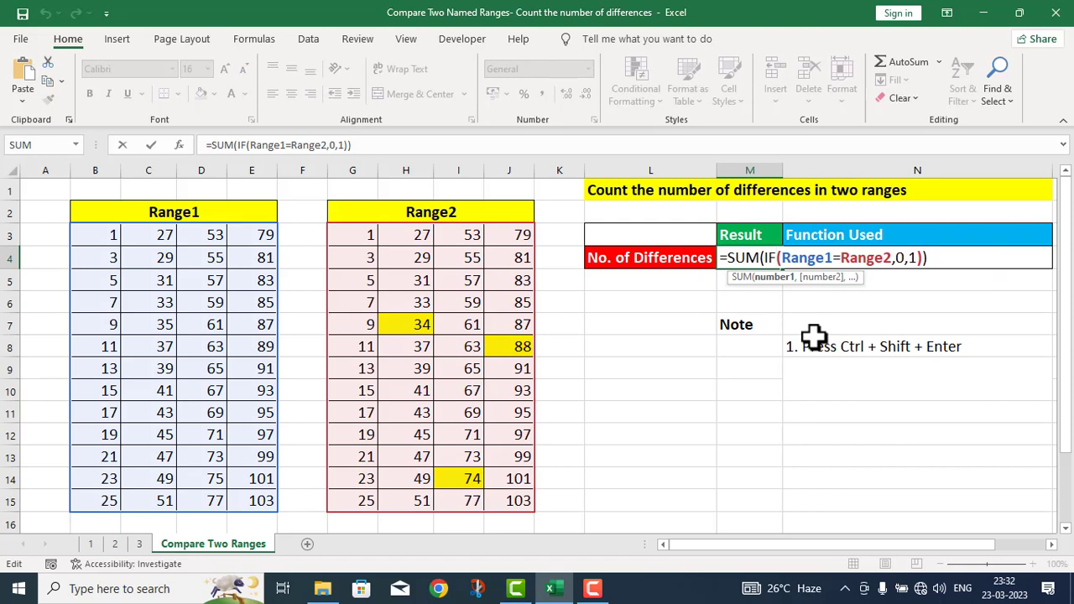
Step: Enter M4 normally to show #VALUE!, then re-enter it as an array formula returning 3
{"action": "key", "text": "Return"}
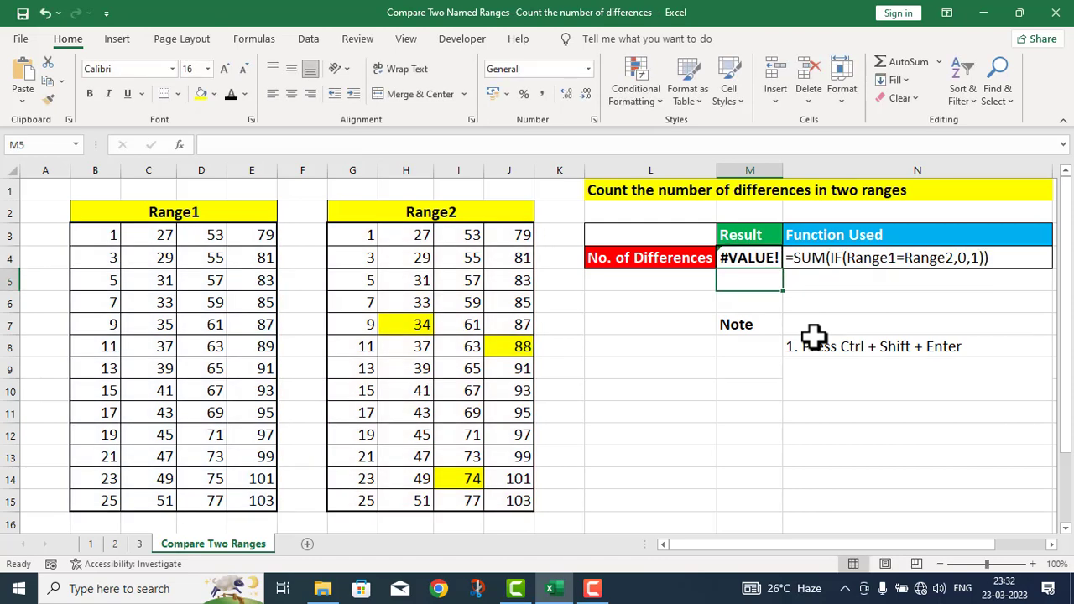
{"action": "double_click", "coordinate": [758, 261]}
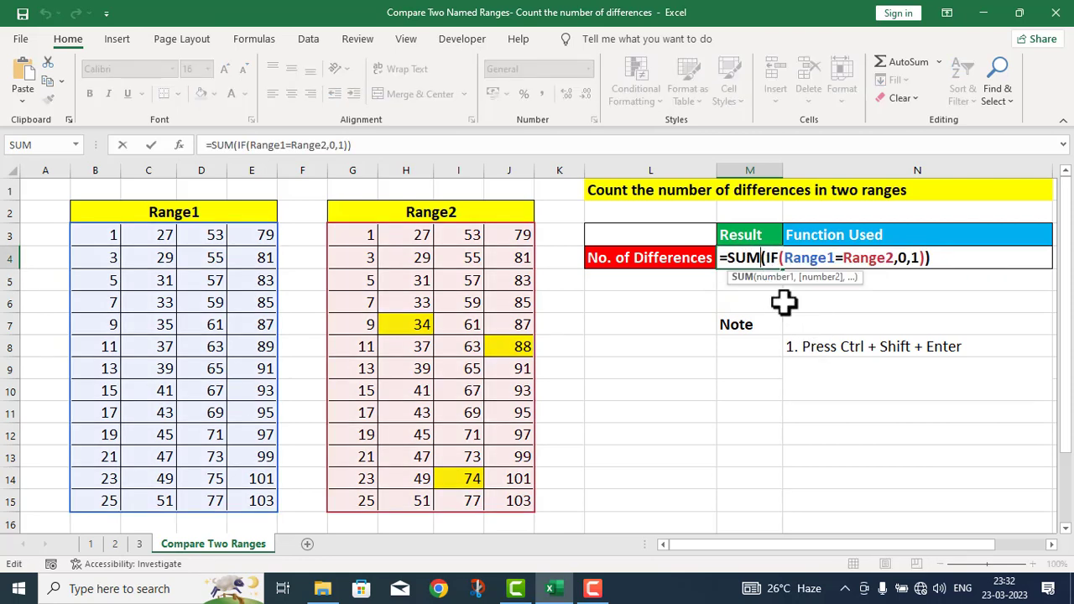
{"action": "key", "text": "ctrl+shift+Return"}
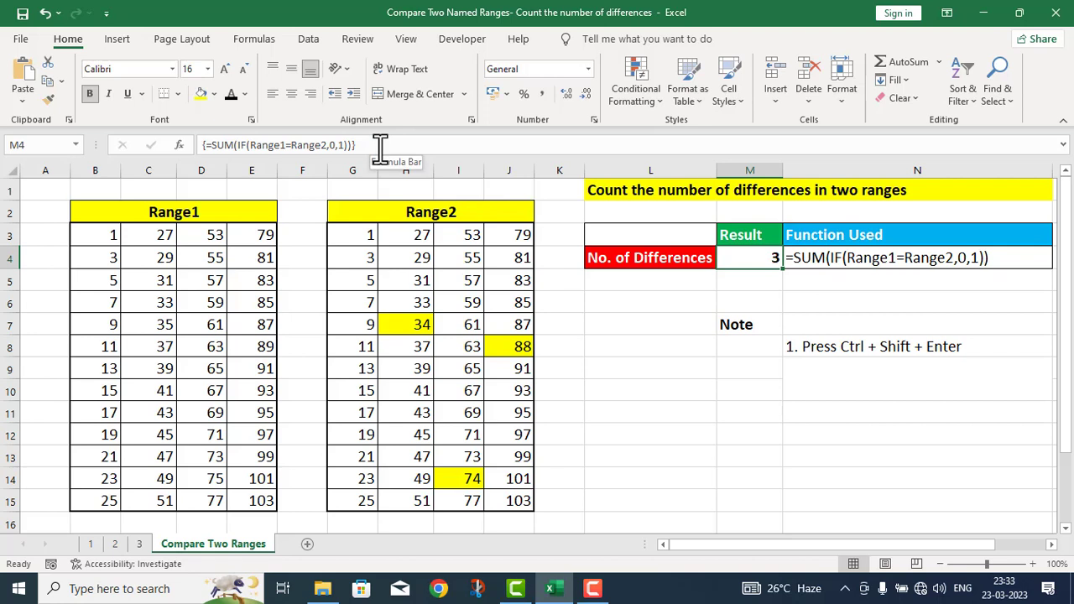
Step: Select the merged cell N9:N10 to hold the second note
{"action": "left_click", "coordinate": [803, 366]}
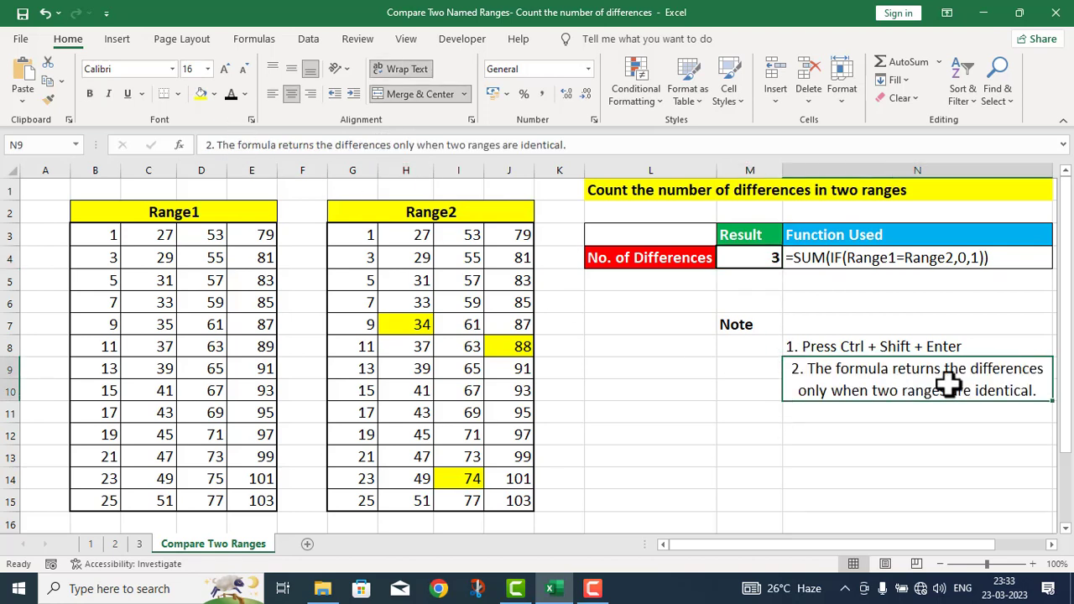